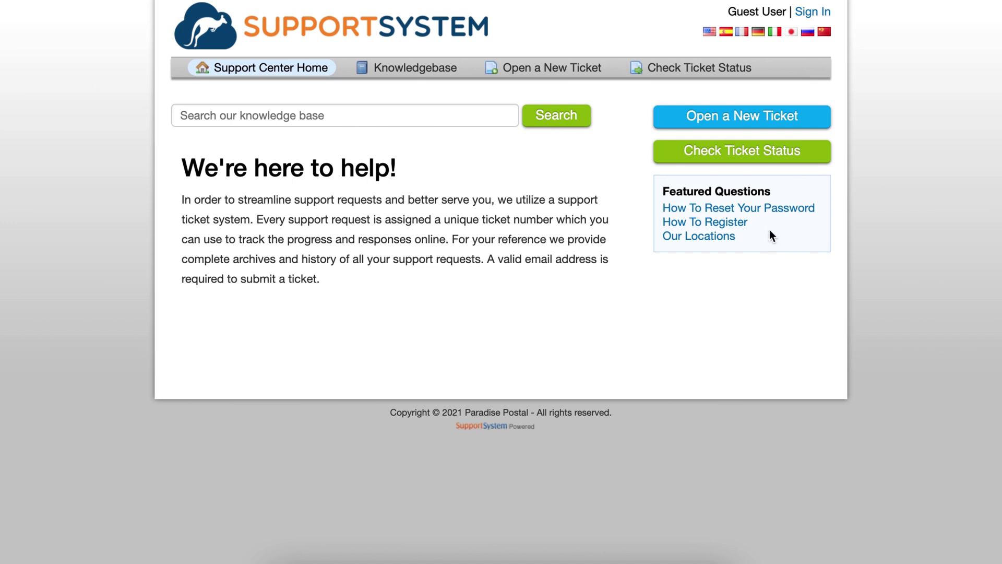
- Open the new-ticket form from the Support Center home page
left_click(801, 120)
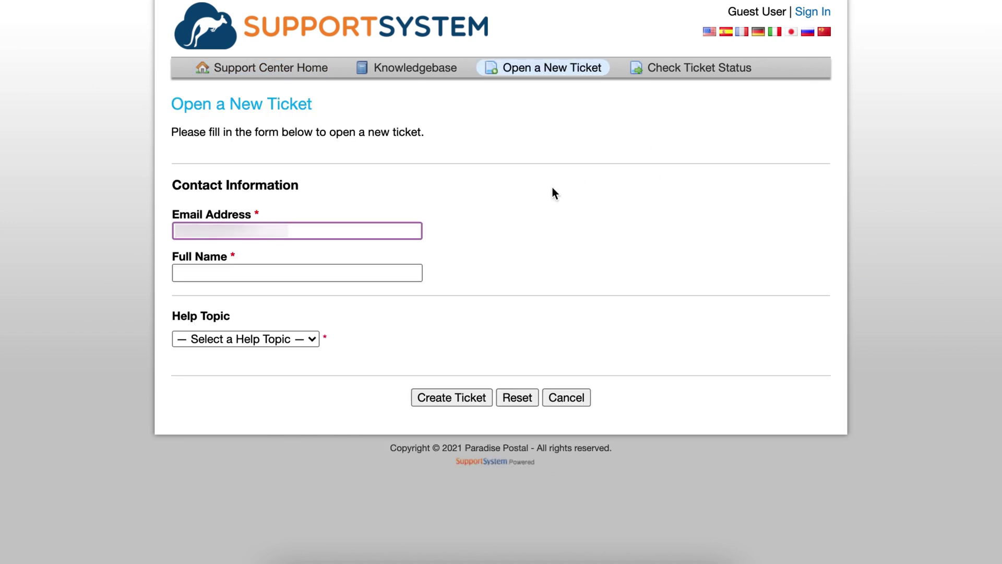
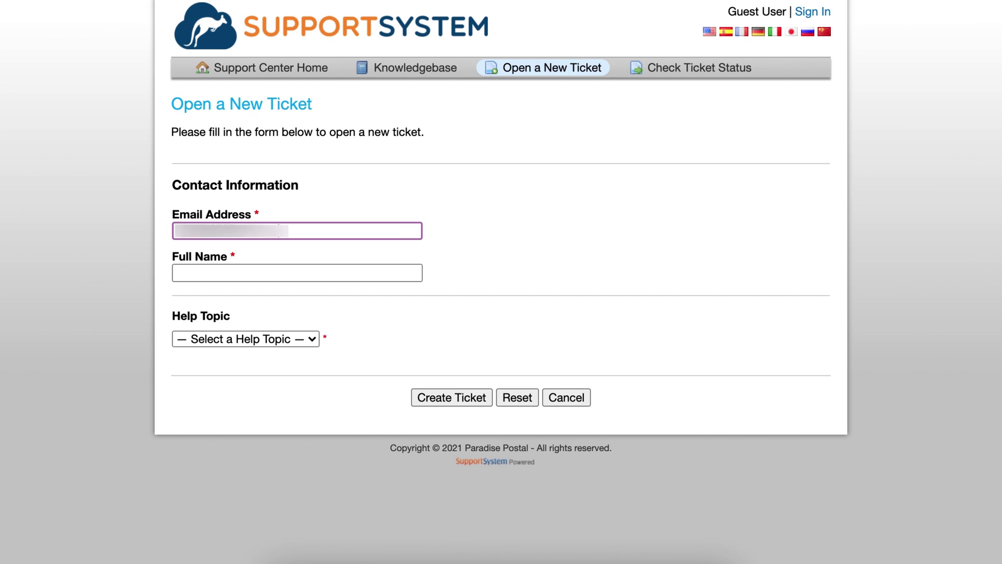
left_click(296, 340)
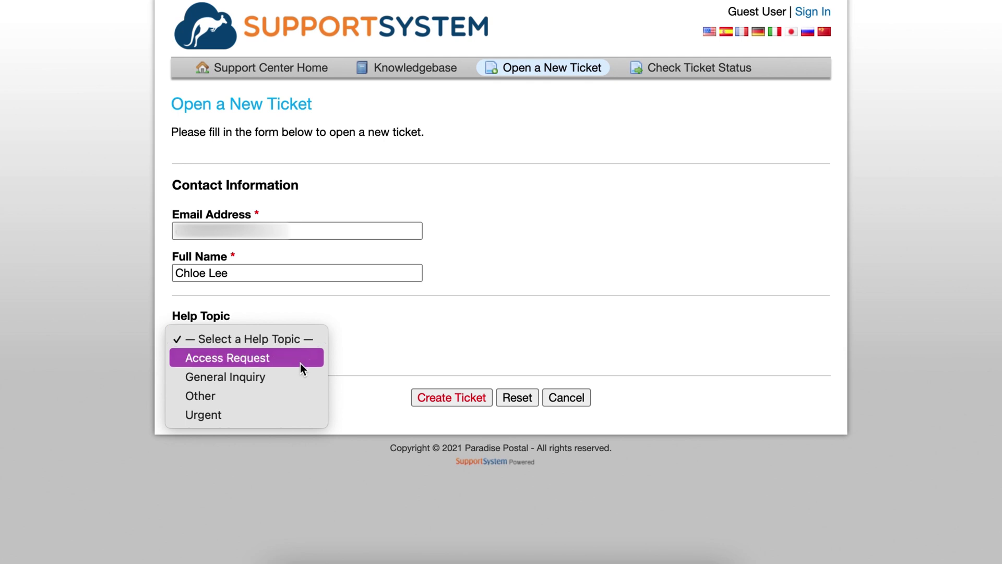
left_click(299, 369)
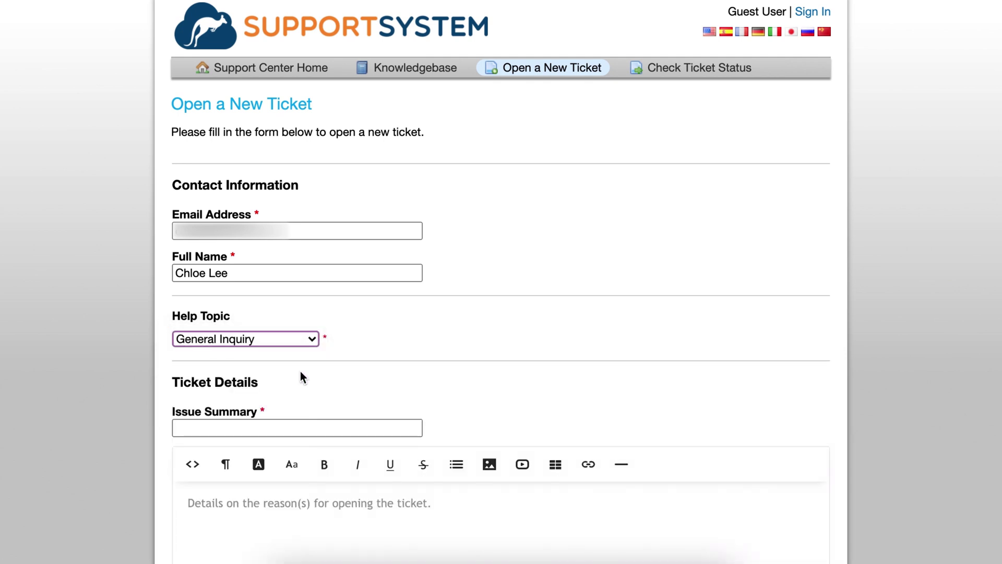
scroll(328, 255, "down", 4)
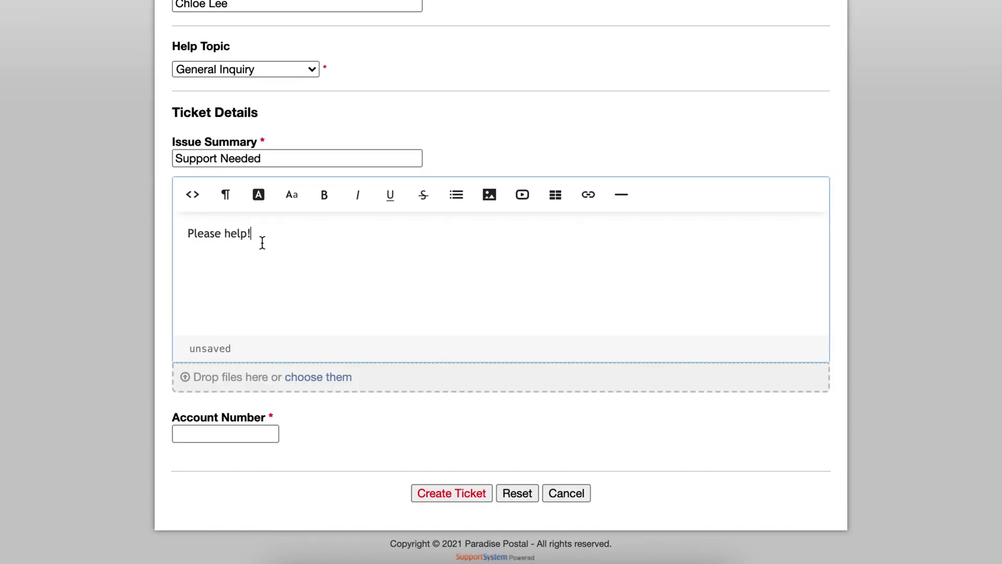
left_click(266, 436)
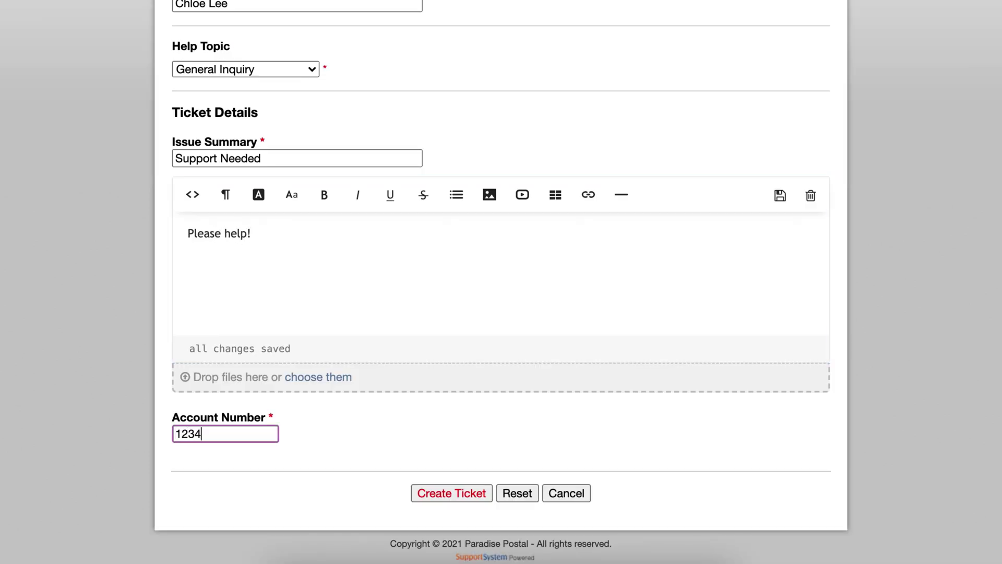
left_click(289, 417)
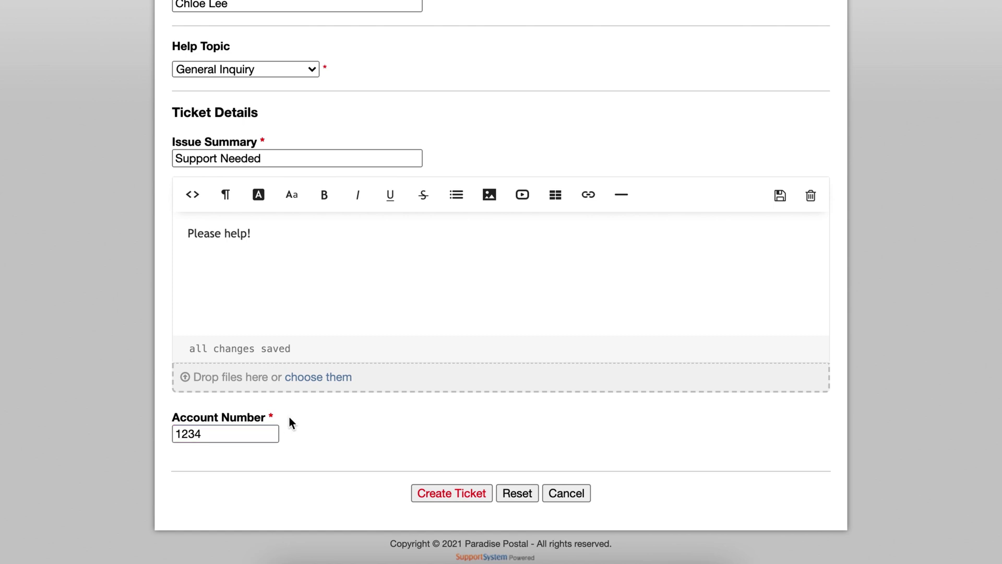
left_click_drag(271, 420, 174, 421)
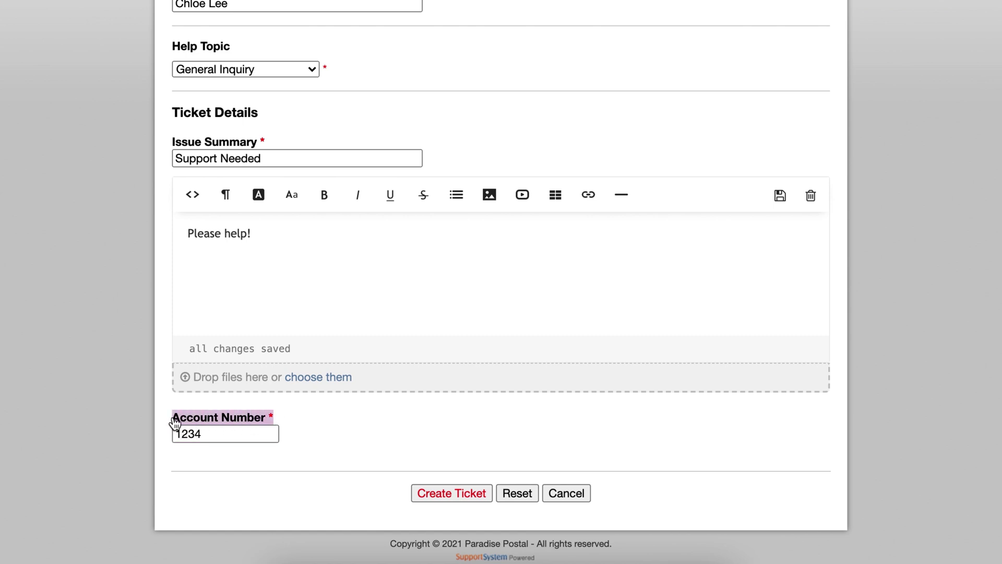
left_click(436, 495)
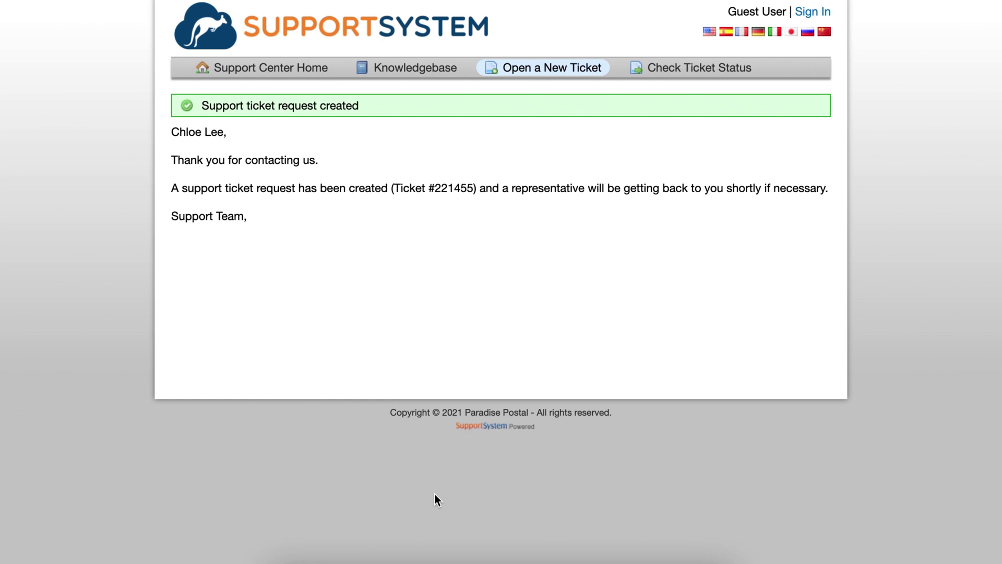
- Copy ticket number 221455 from the confirmation page
left_click_drag(435, 188, 473, 188)
right_click(472, 189)
left_click(484, 221)
- Look up ticket 221455 by its email address and open it from the emailed link
left_click(675, 68)
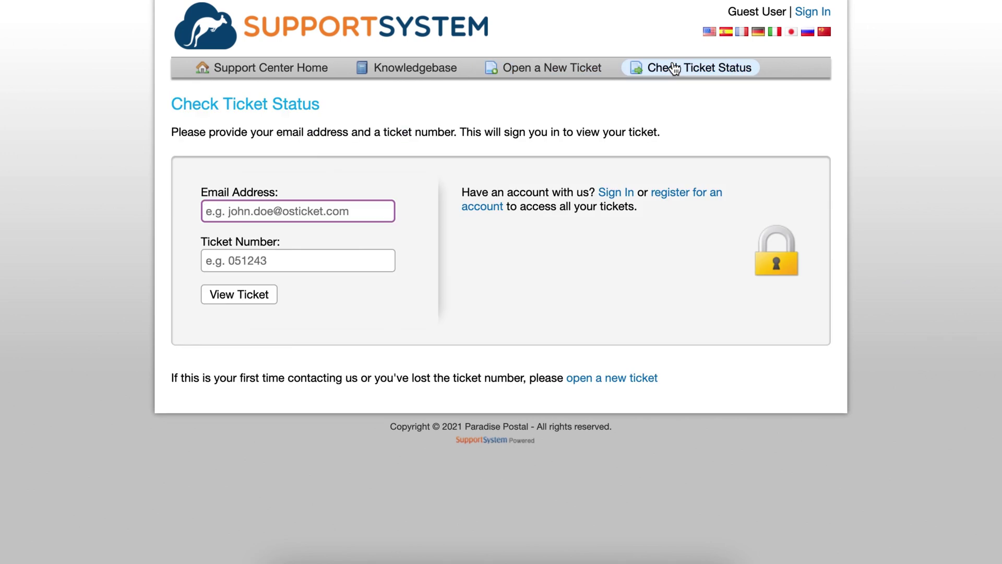
type("john.doe@osticket.com")
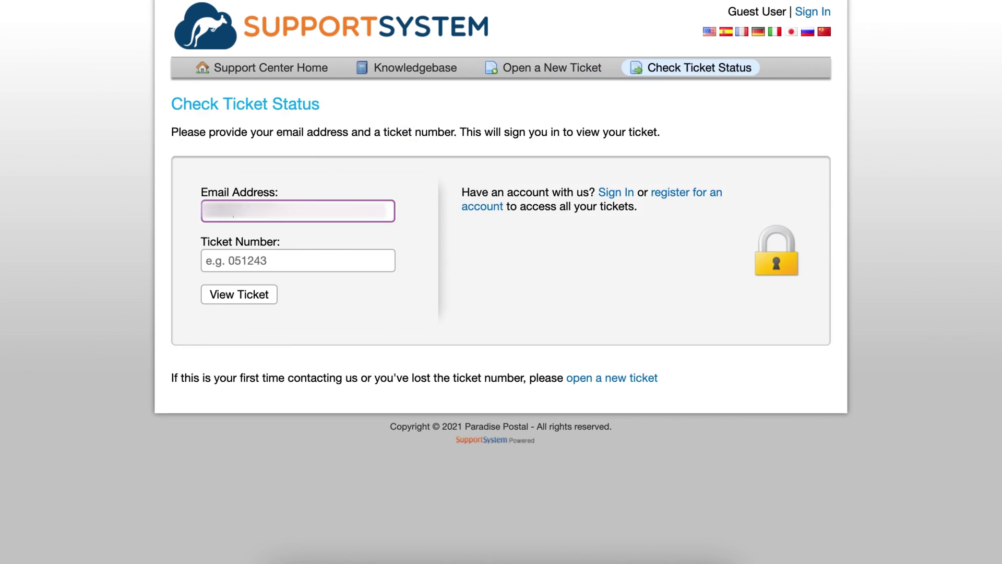
type("@osticket.com")
key("Tab")
type("221455")
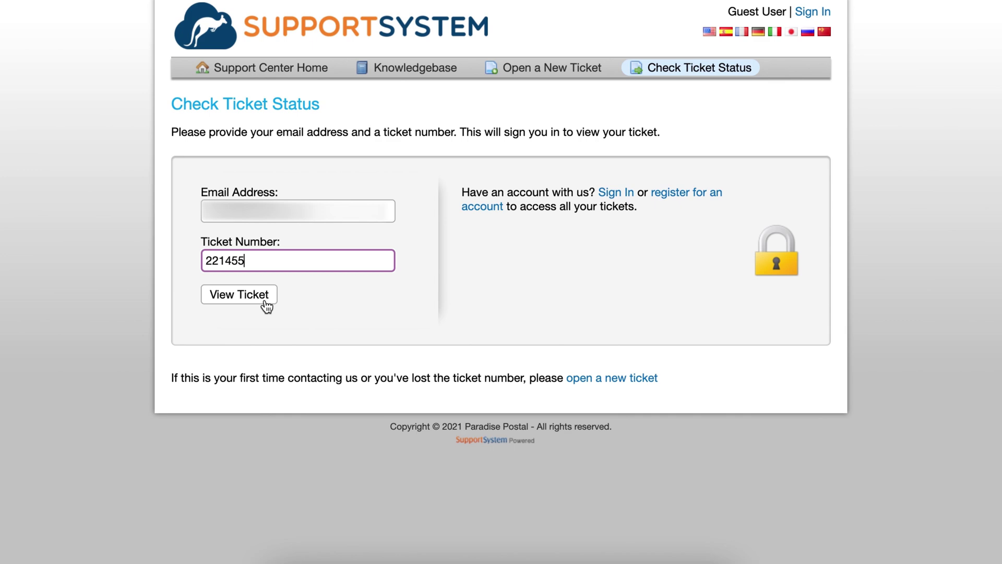
left_click(265, 302)
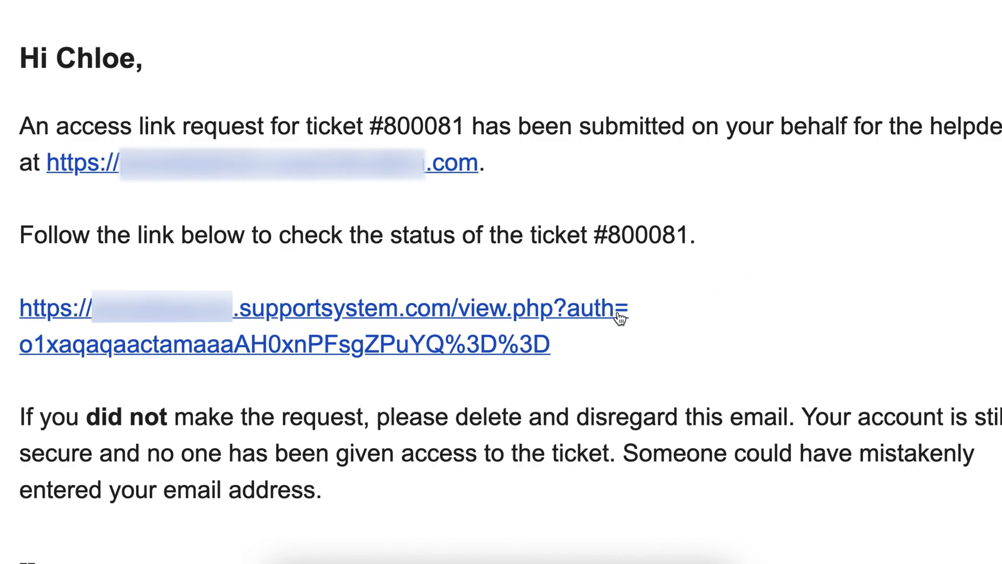
left_click(618, 313)
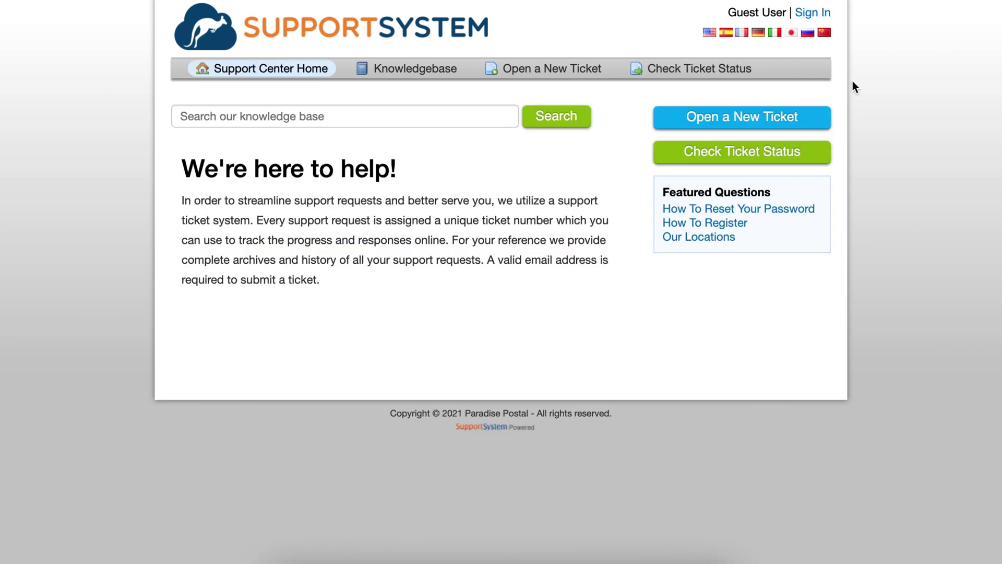
left_click(813, 14)
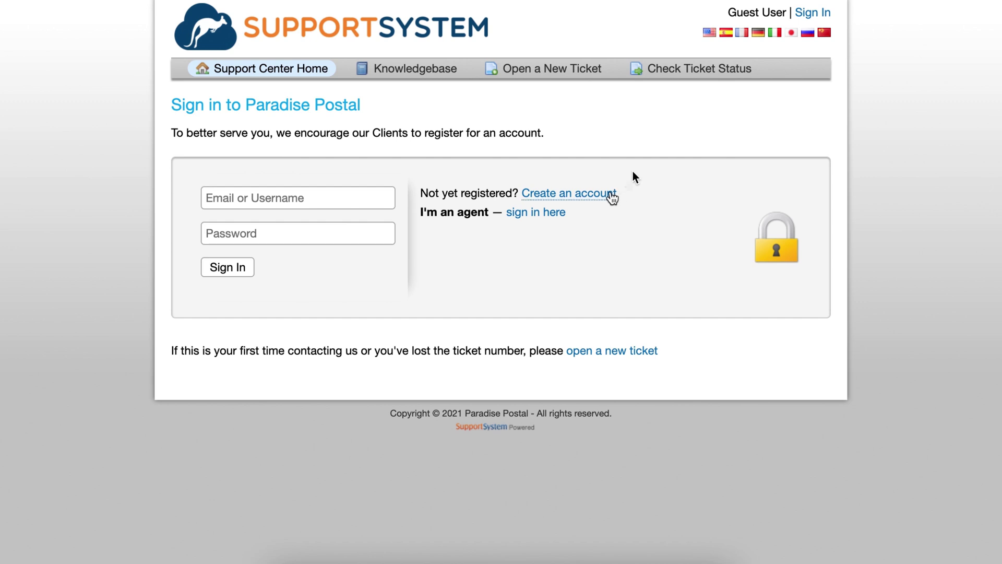
left_click(612, 195)
key("Tab")
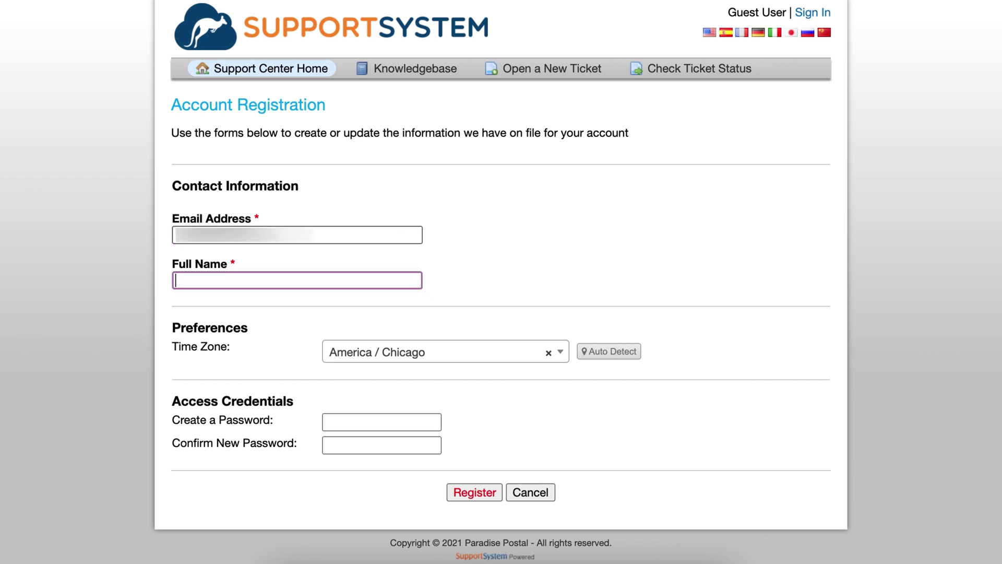
key("Tab")
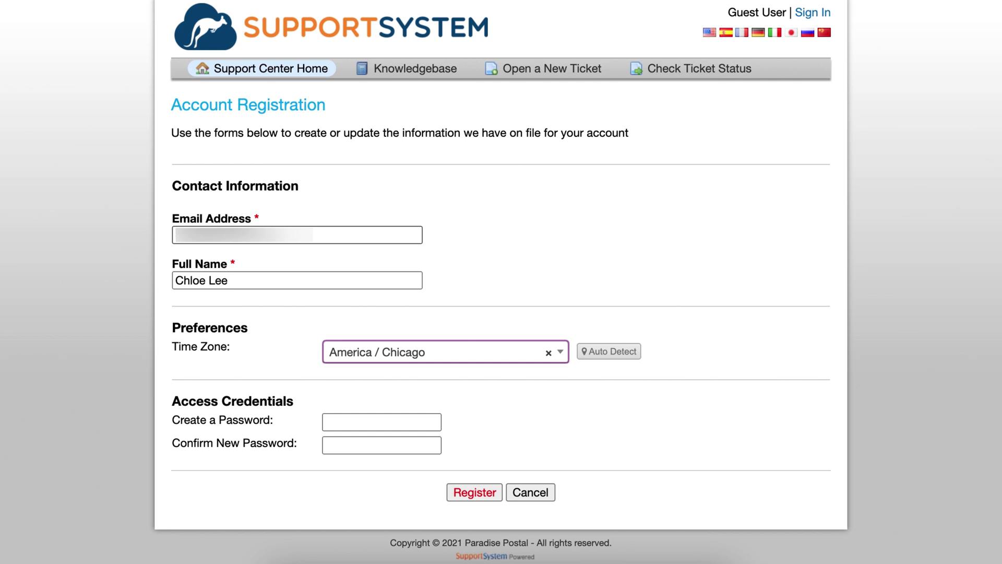
key("Tab")
key("Tab")
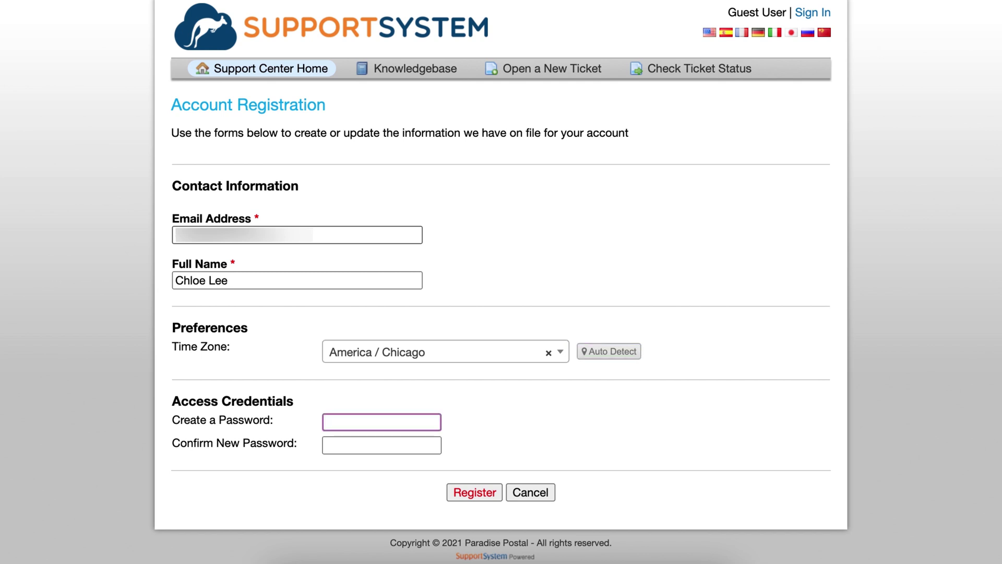
key("Tab")
key("Return")
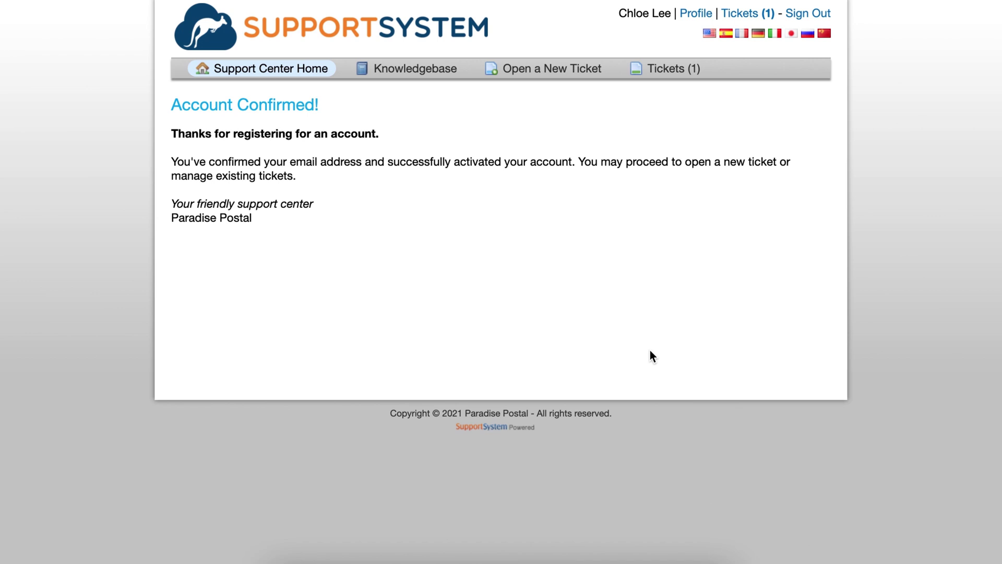
- Sign in, check the closed tickets and help topic filter, then search for ticket 800081
left_click(814, 14)
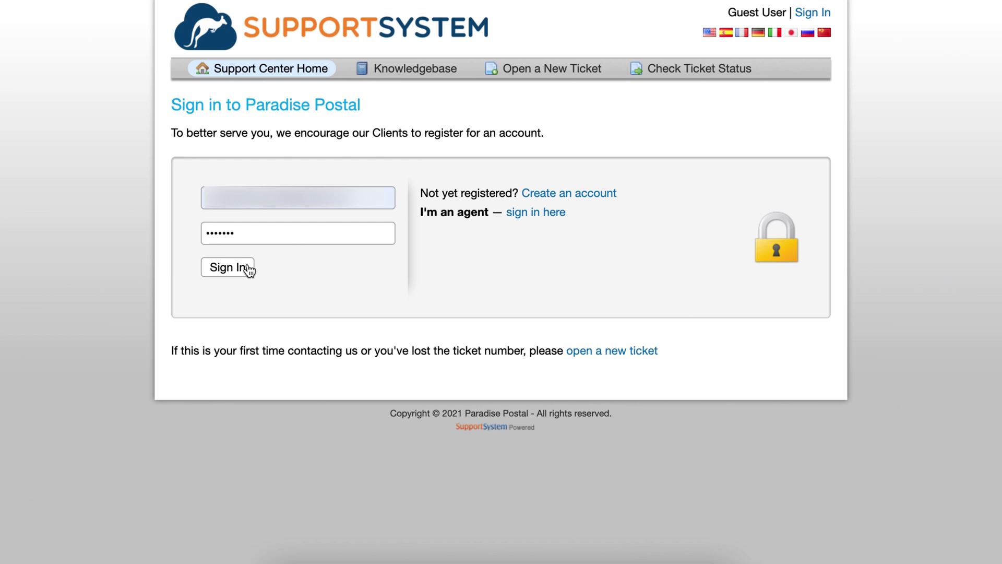
left_click(249, 270)
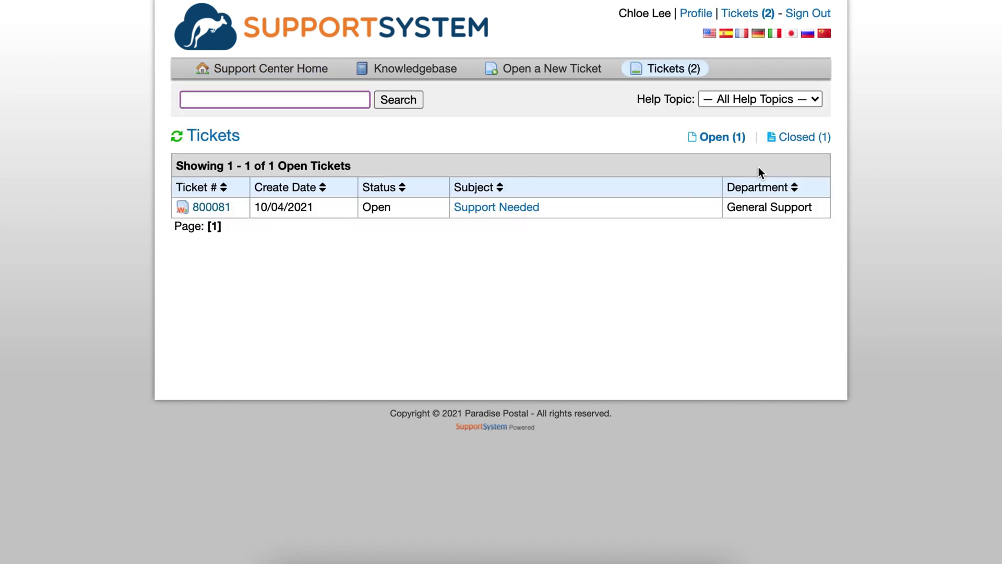
left_click(808, 139)
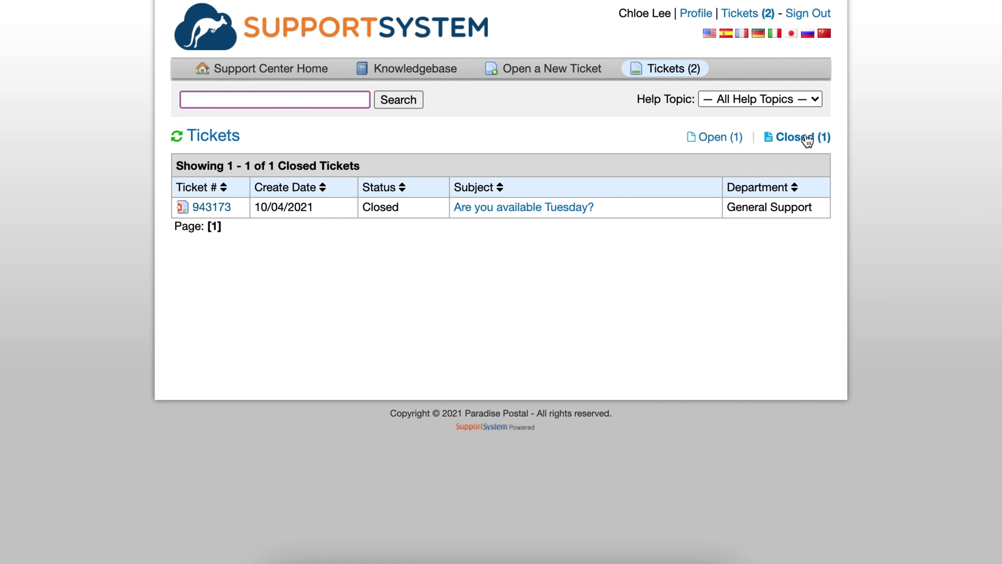
left_click(809, 101)
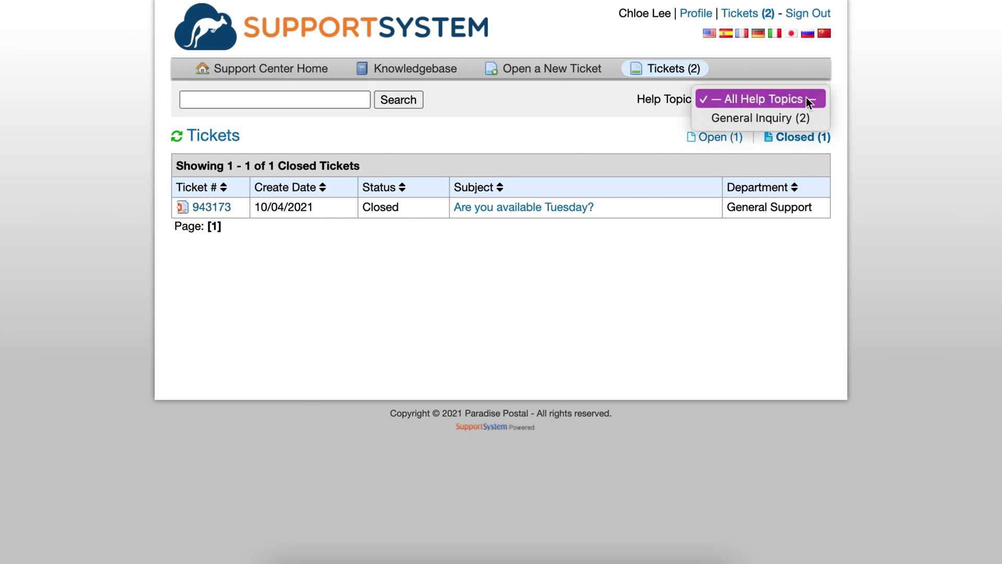
left_click(400, 100)
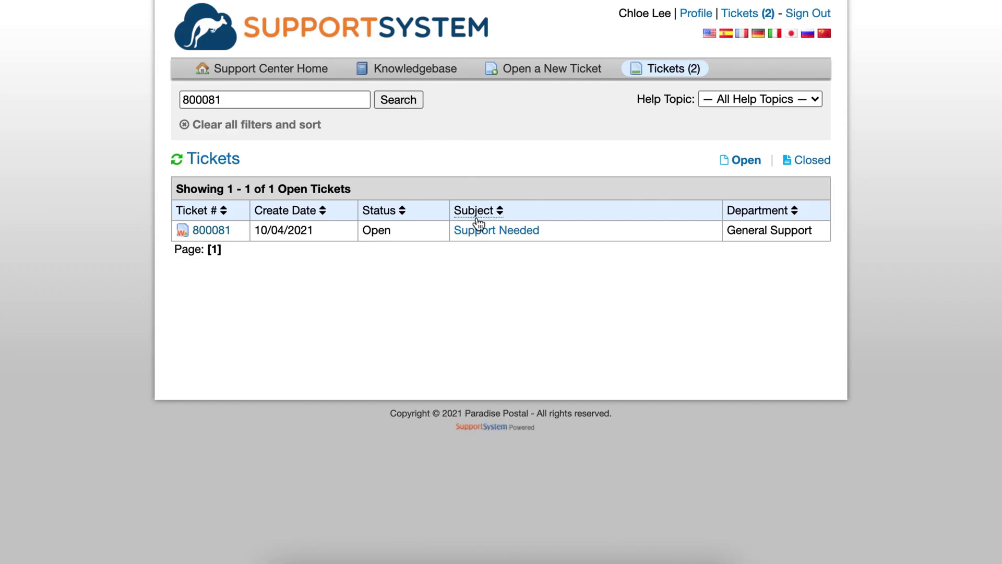
- View the Support Needed ticket, try editing it, then open the profile page
left_click(479, 232)
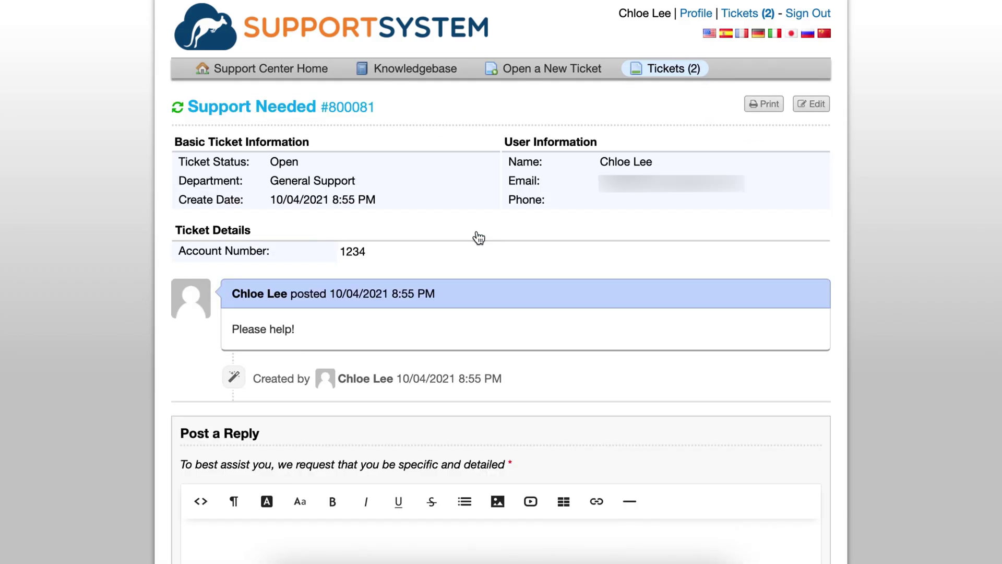
left_click(818, 105)
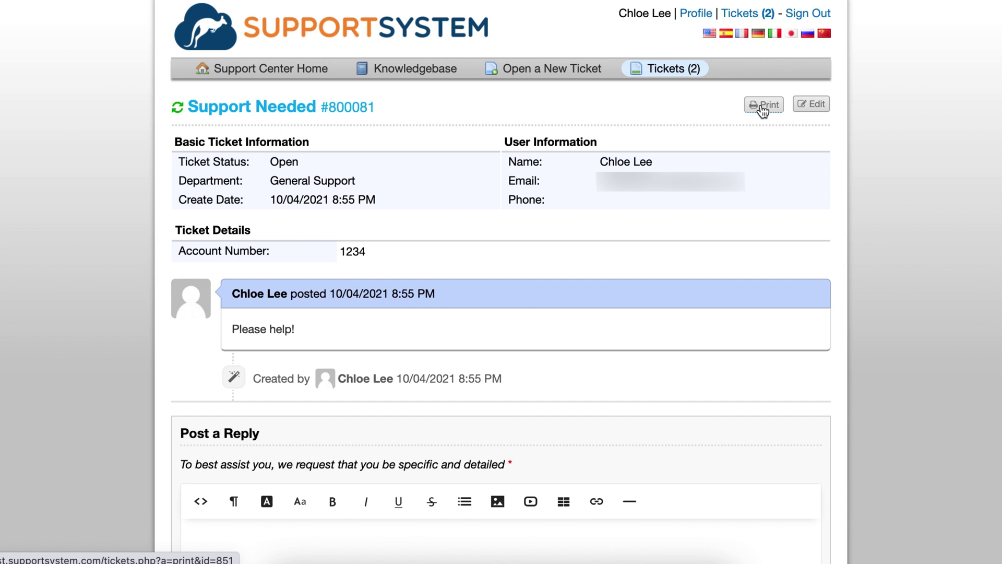
left_click(696, 14)
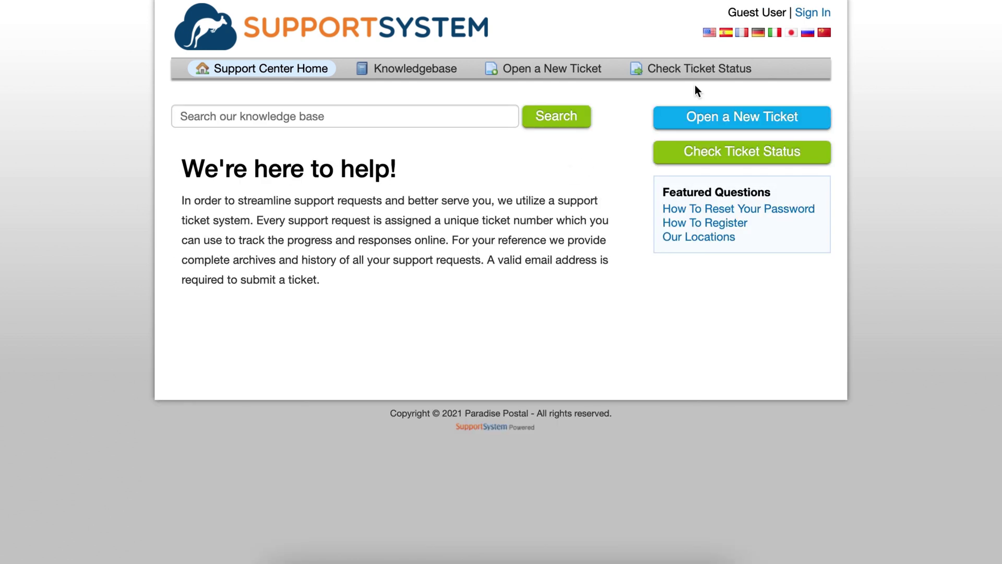
- Recover the forgotten password by reset email and save a new password
left_click(807, 16)
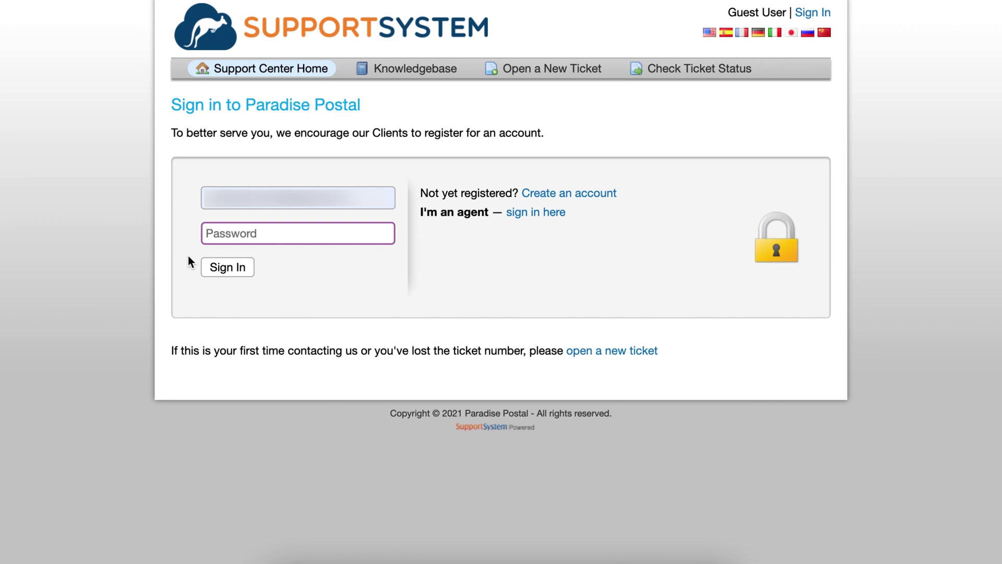
left_click(208, 267)
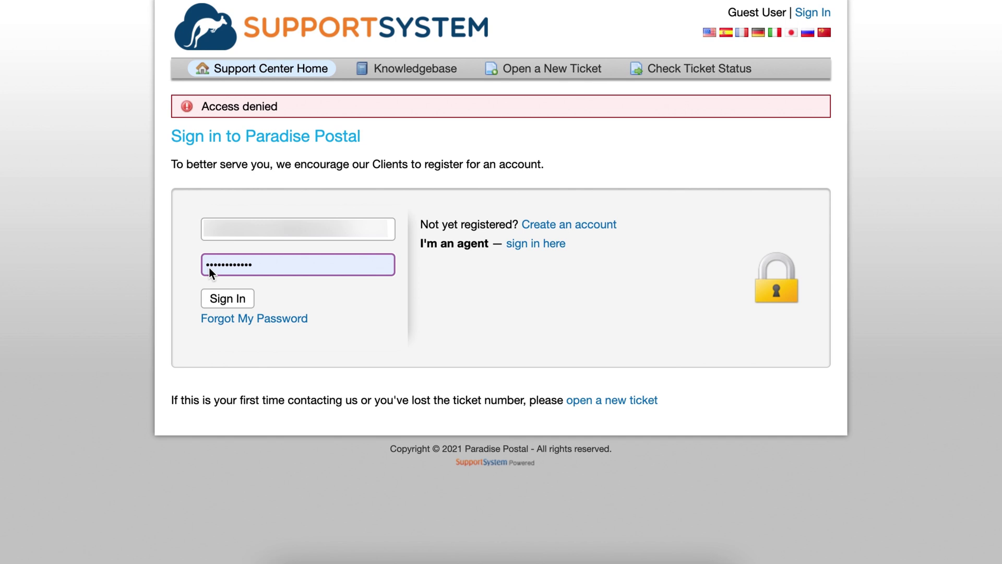
left_click(227, 324)
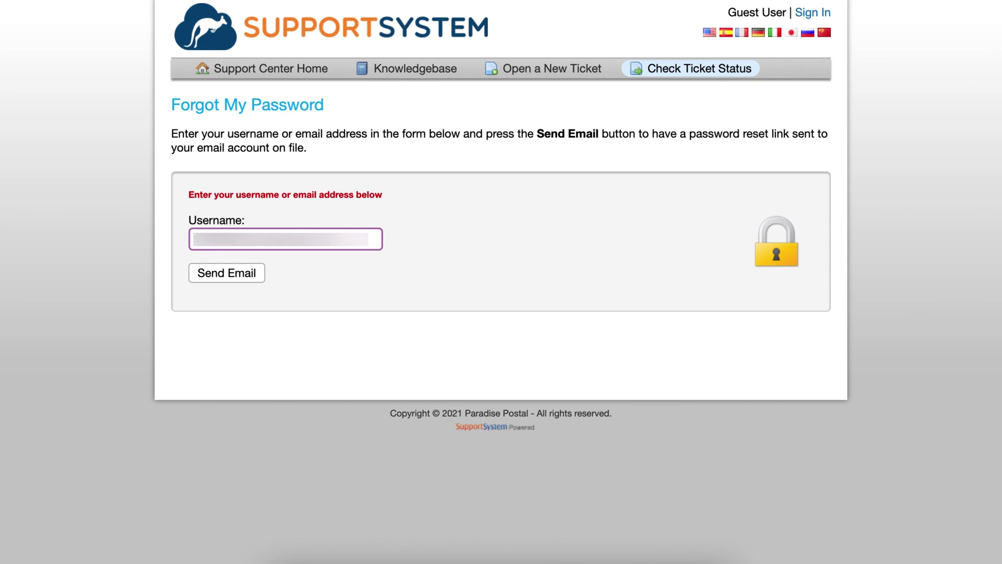
key("Return")
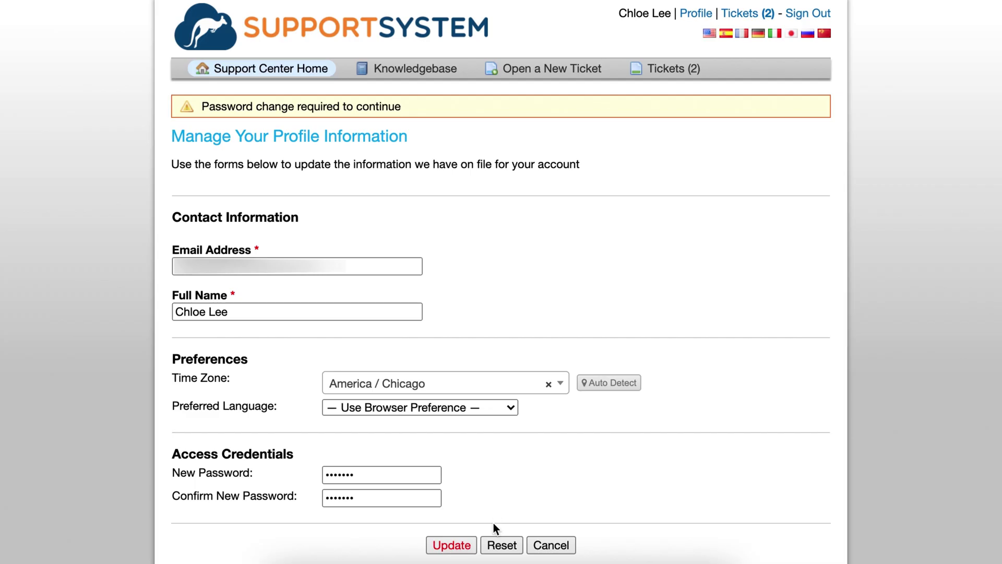
left_click(452, 544)
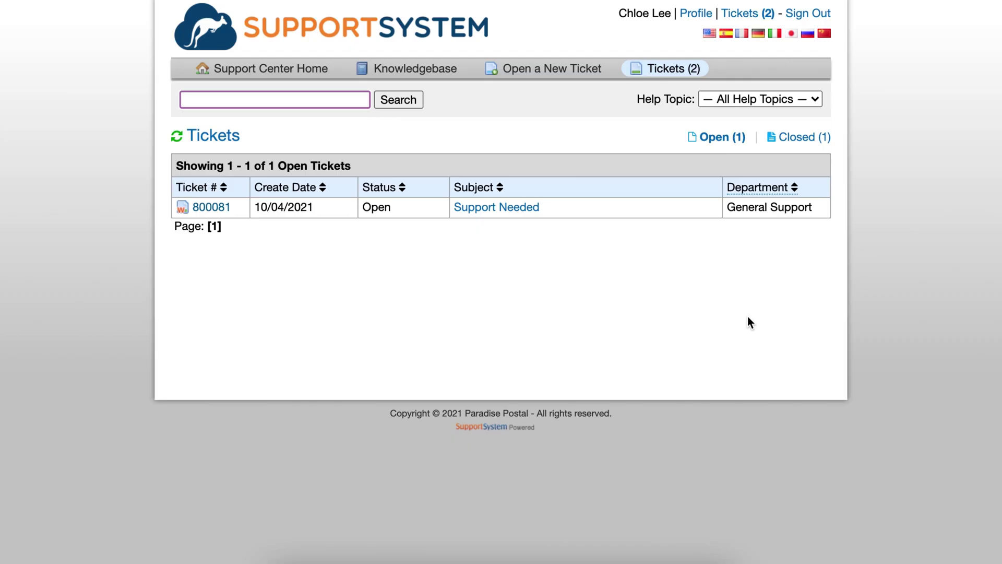
left_click(433, 73)
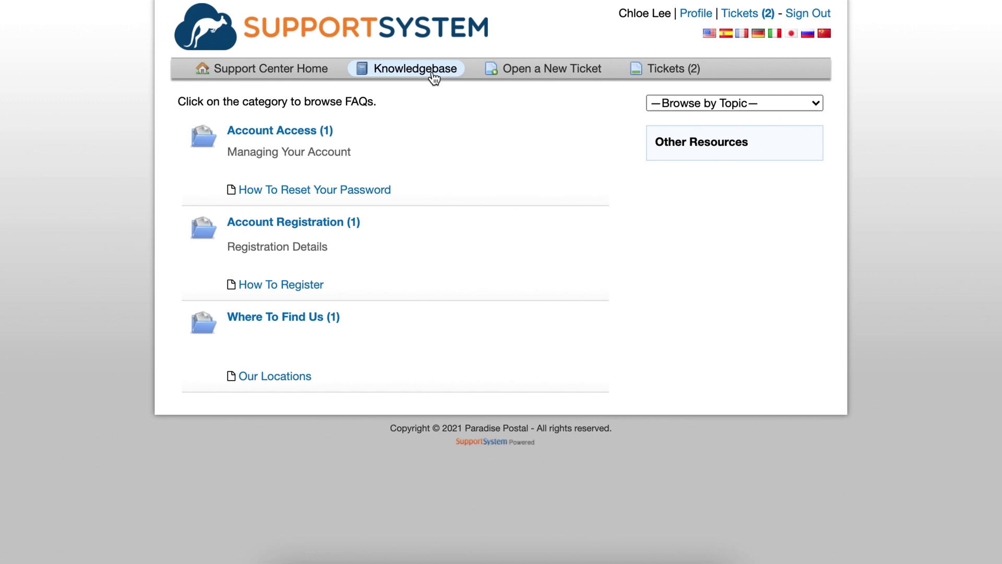
- Browse the knowledge base by the Access Request topic
left_click(704, 100)
left_click(689, 120)
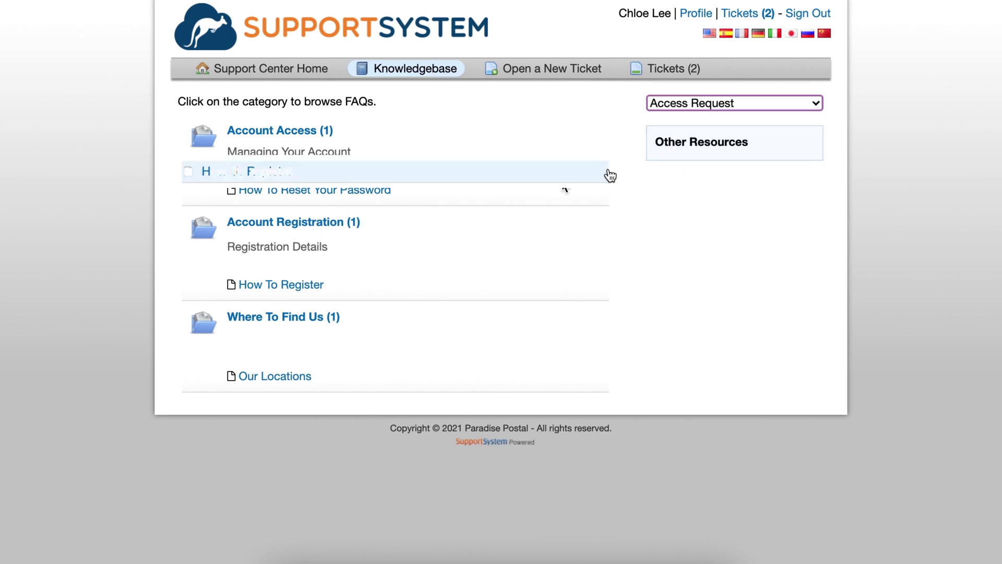